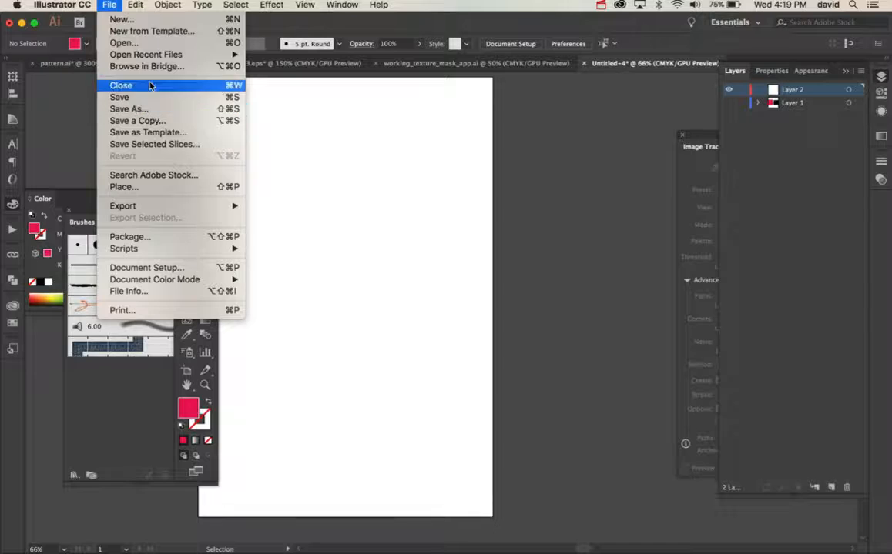
- Place the image GS_0011_Layer 1.jpg in the upper half of the artboard and embed it in the document
click(147, 187)
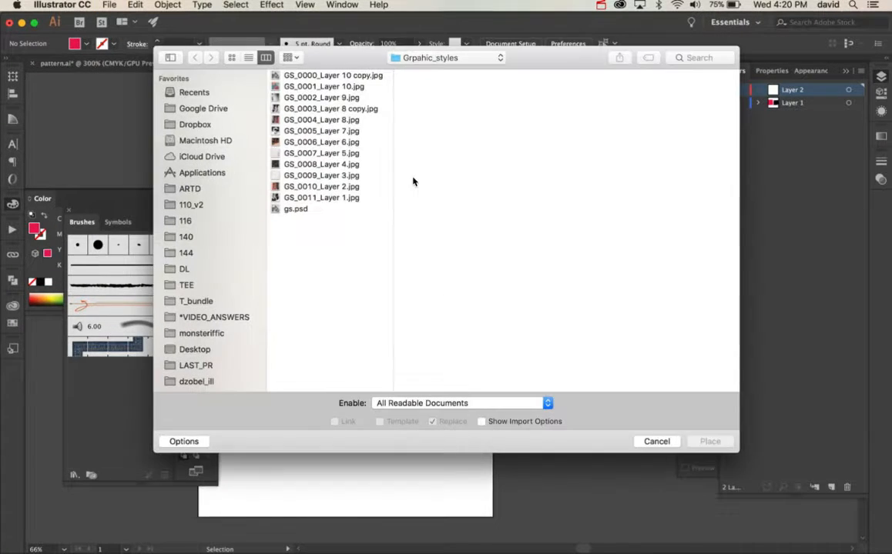
click(320, 199)
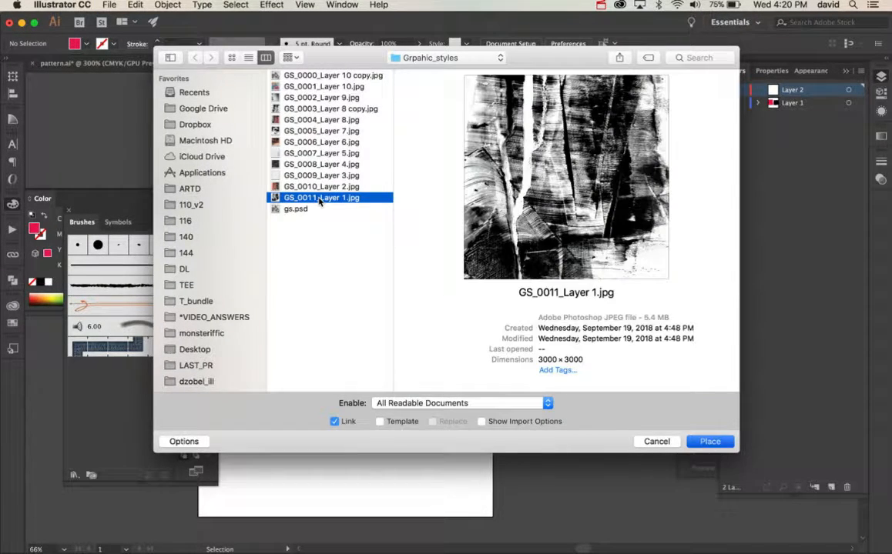
key(Return)
drag(287, 144, 551, 399)
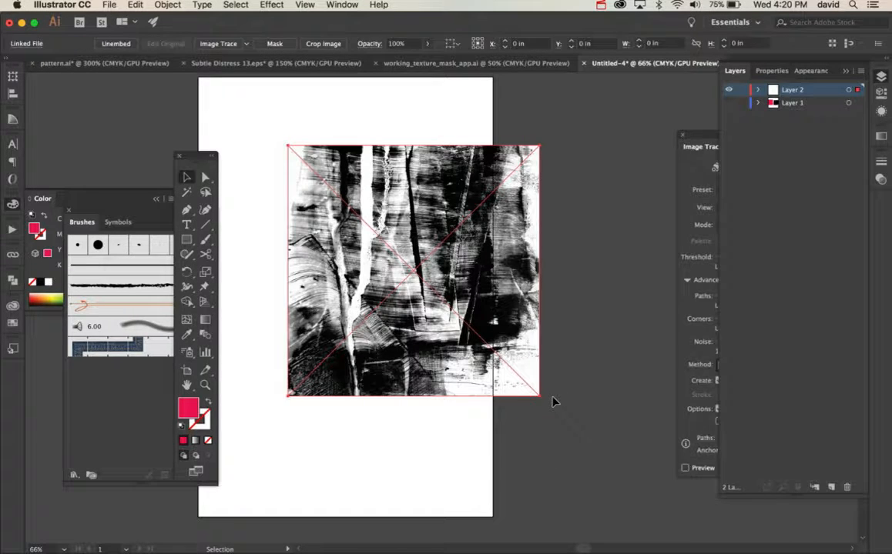
drag(472, 351, 444, 347)
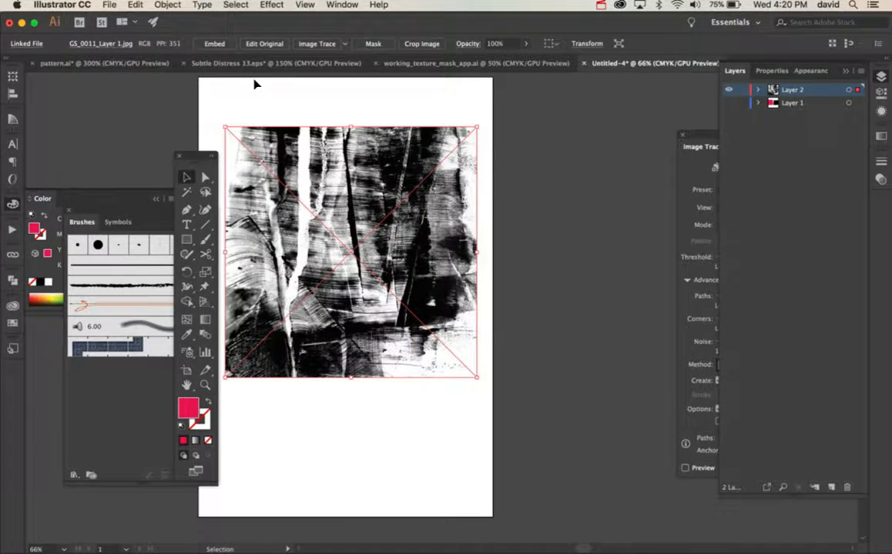
click(215, 44)
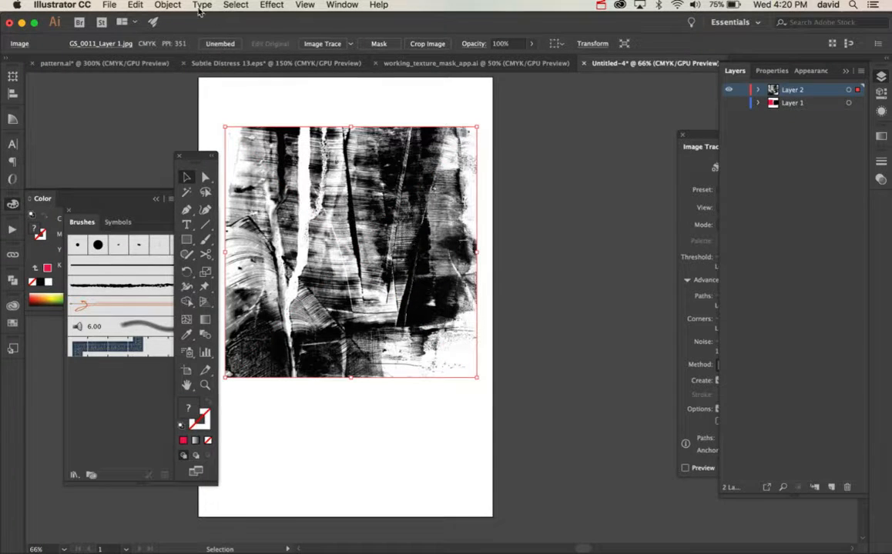
- Turn the embedded black-and-white texture image into a new pattern swatch
click(167, 5)
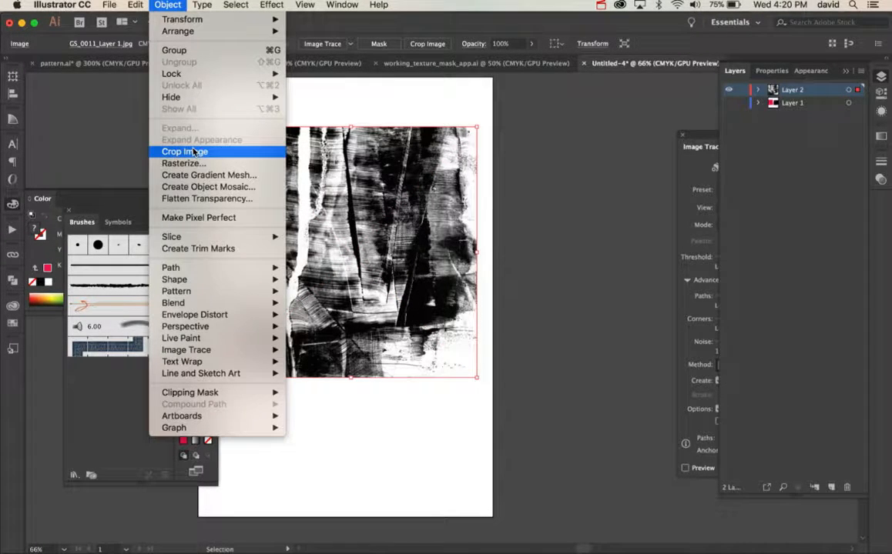
click(385, 219)
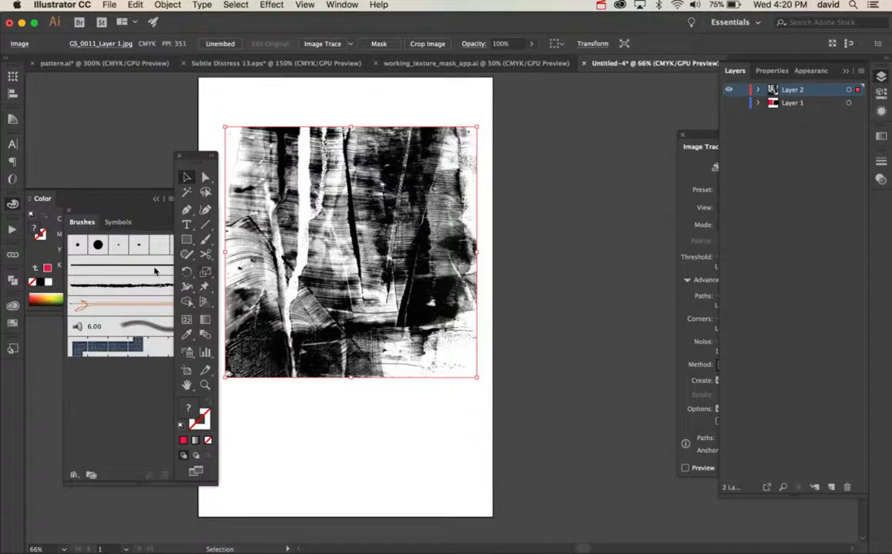
click(14, 324)
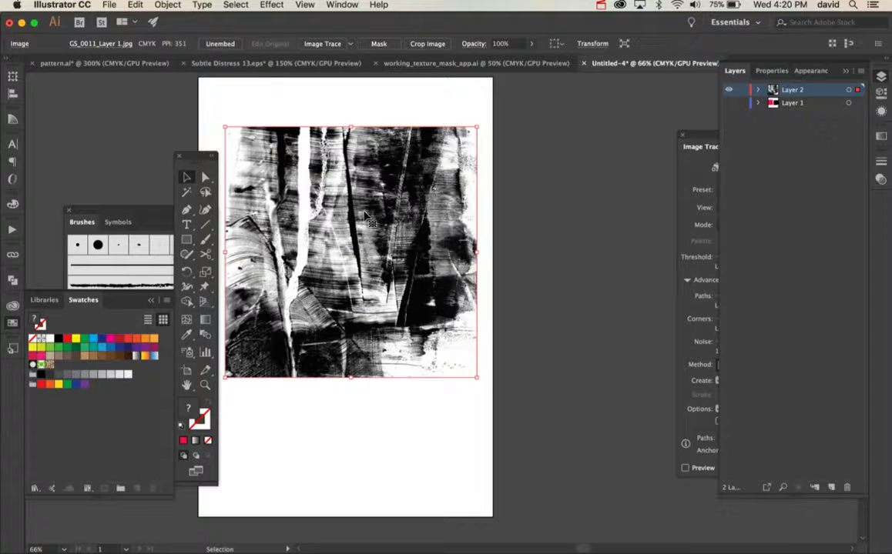
drag(368, 219, 63, 373)
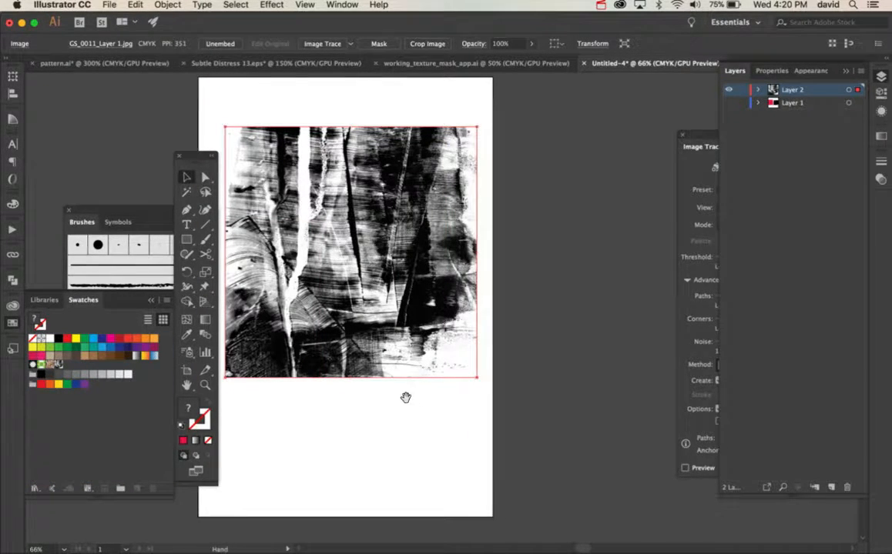
- Delete the placed texture image from the artboard
drag(406, 398, 452, 396)
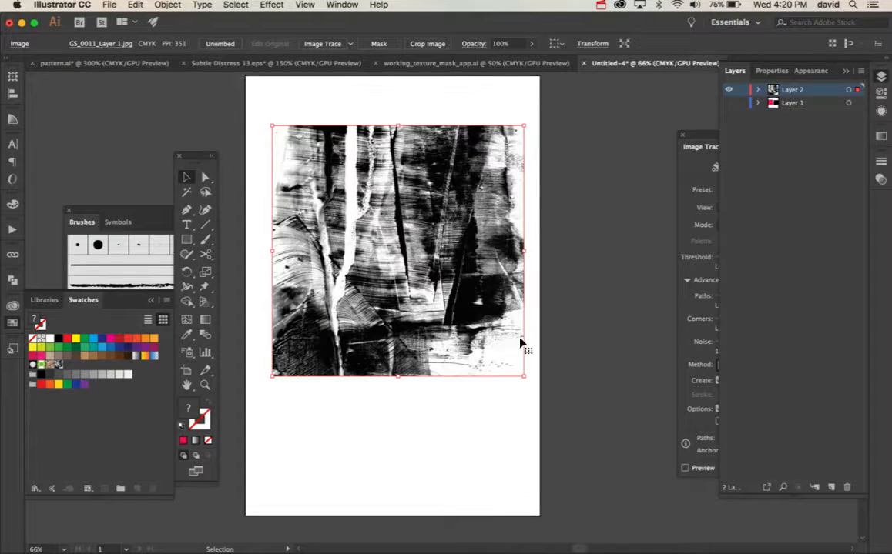
drag(521, 343, 444, 339)
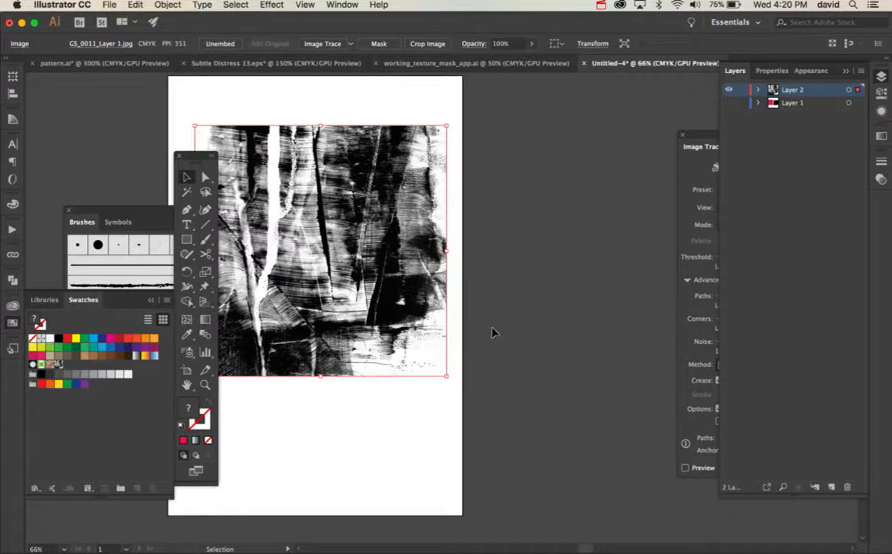
click(491, 333)
click(438, 312)
key(Delete)
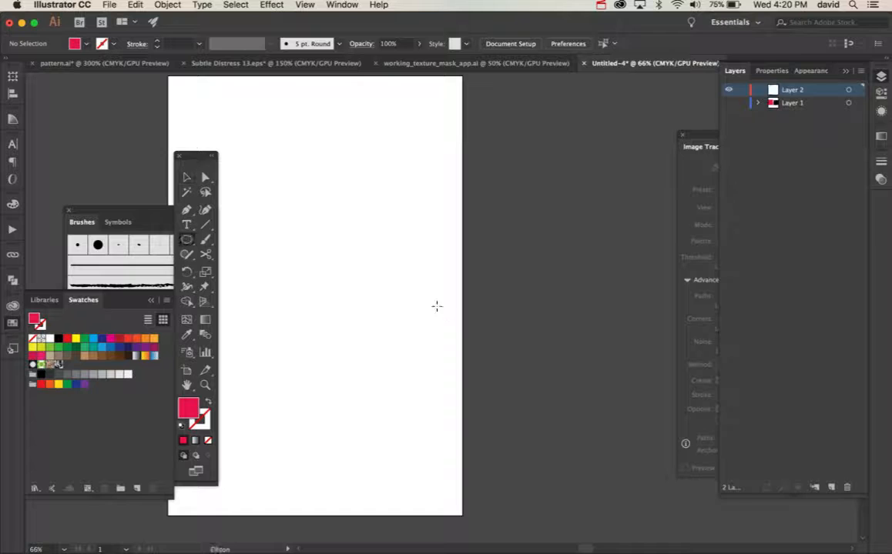
- Draw a circle about 7.55 in across and fill it with the new texture pattern swatch
drag(263, 150, 487, 370)
key(v)
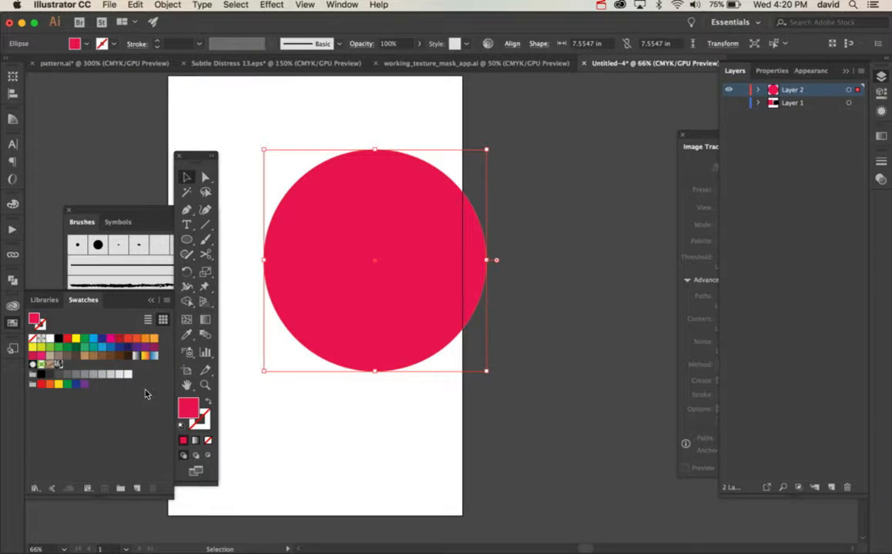
click(59, 365)
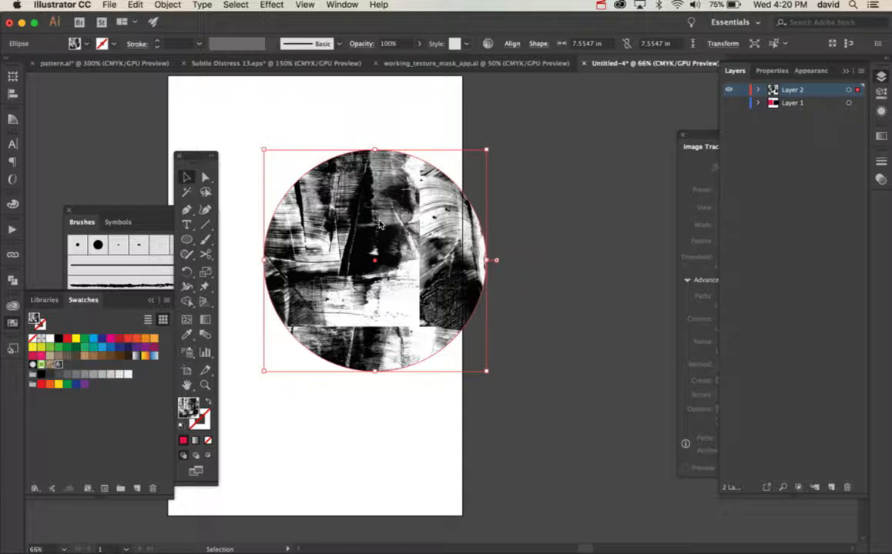
- Shift the texture inside the circle and scale only the pattern uniformly to 110%, then move the circle slightly up and left
drag(379, 224, 389, 254)
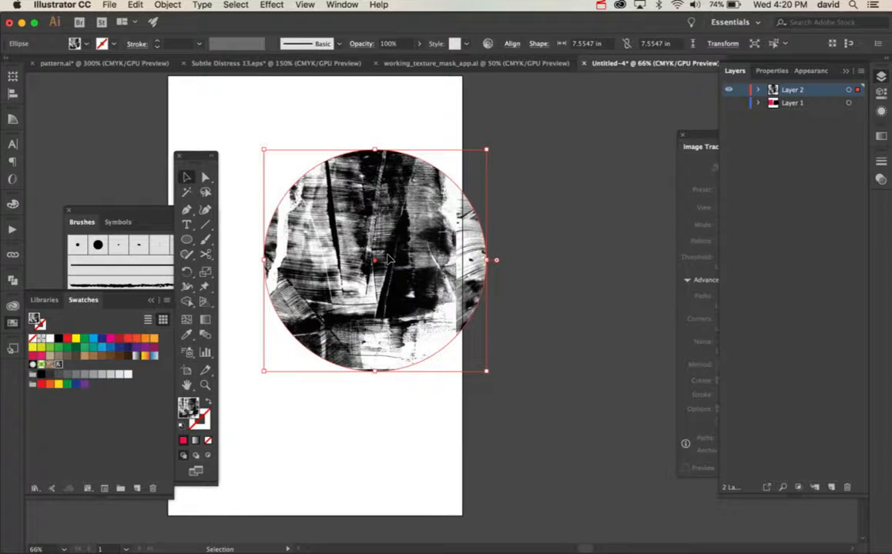
double_click(206, 275)
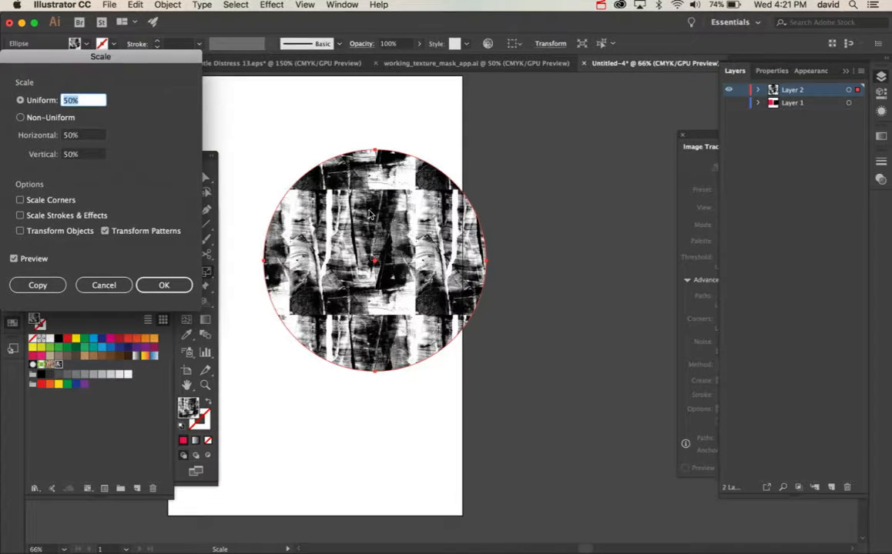
text(110)
click(14, 259)
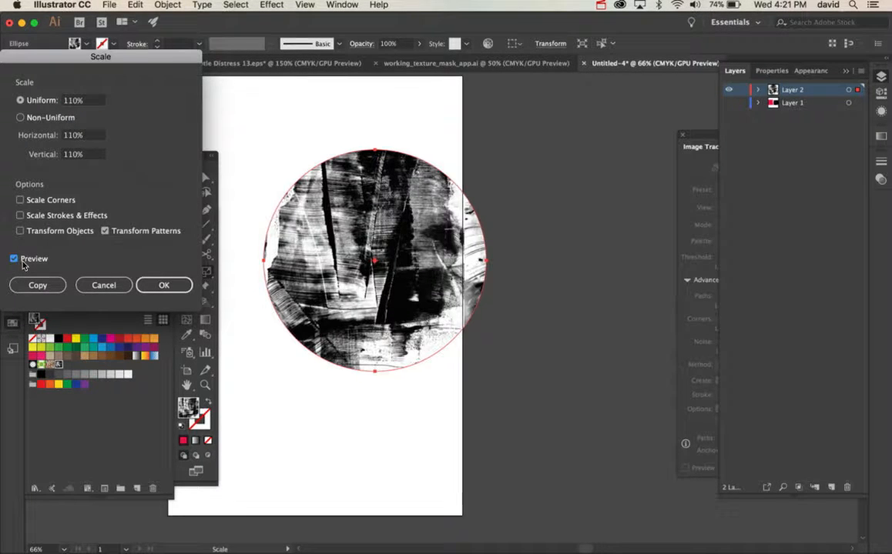
click(162, 285)
key(v)
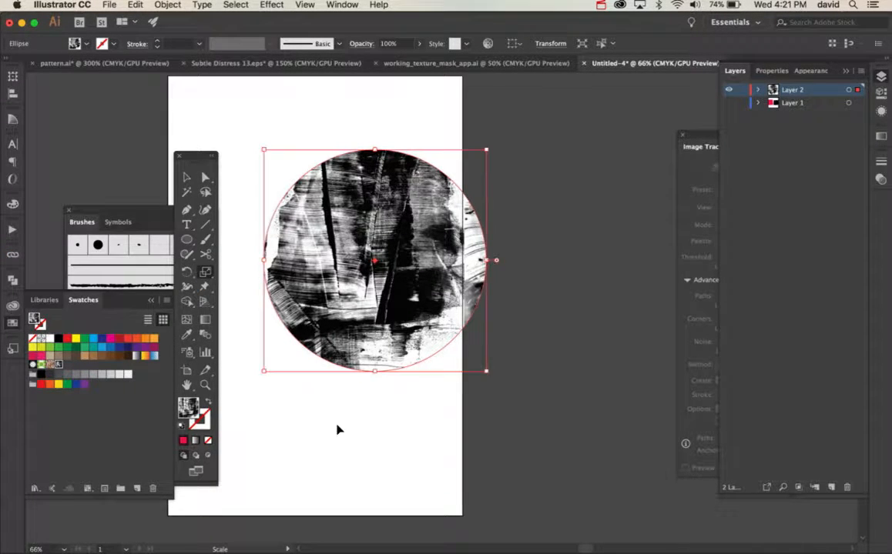
click(337, 428)
drag(380, 325, 358, 313)
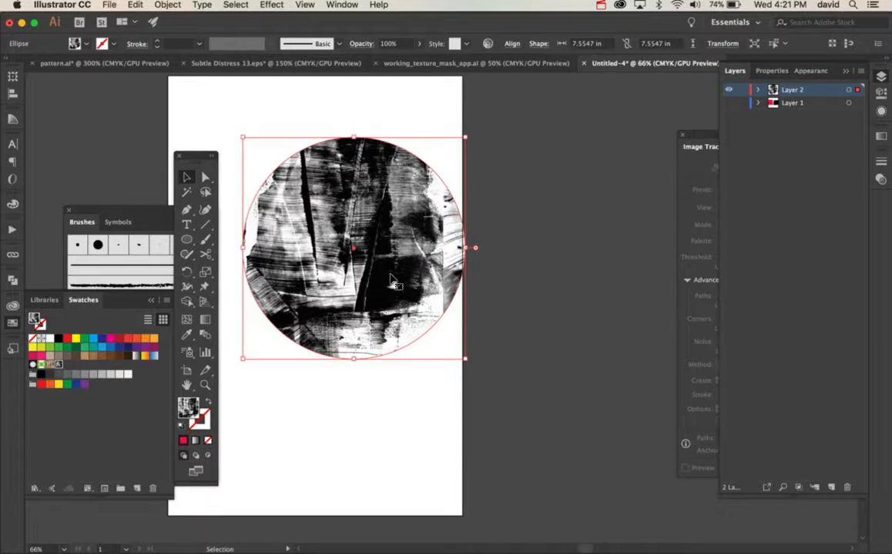
- Save the textured circle's appearance as a new graphic style
click(702, 154)
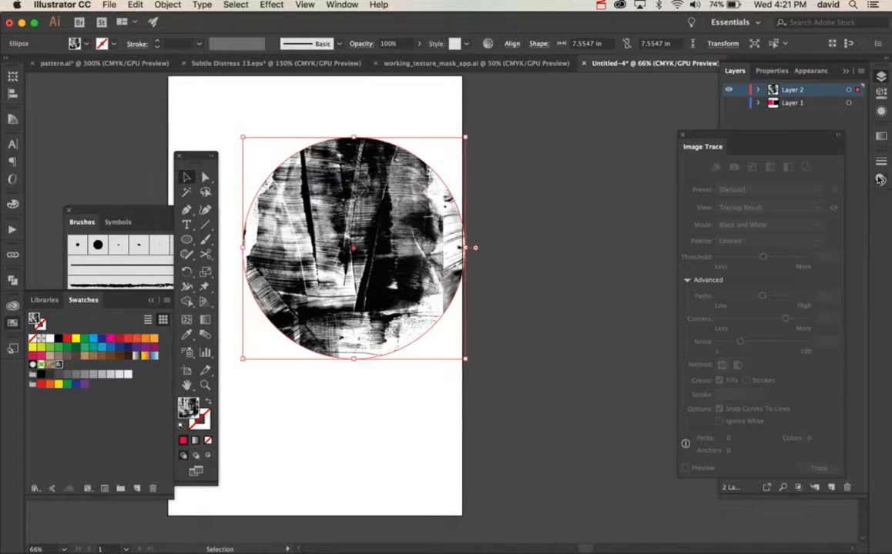
click(12, 351)
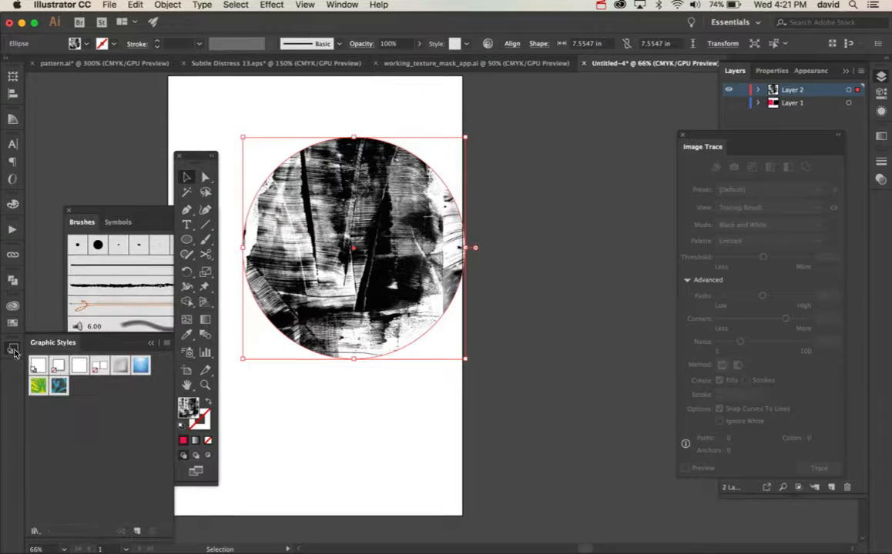
click(339, 4)
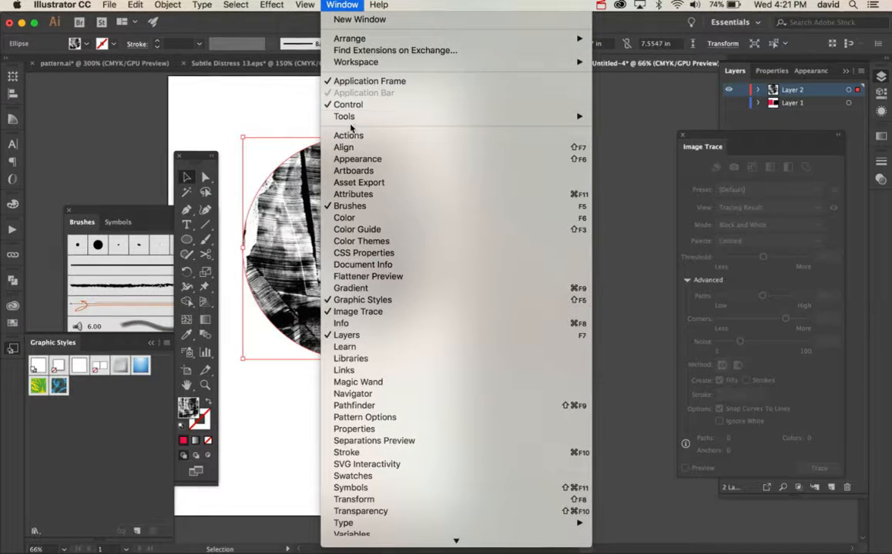
click(370, 161)
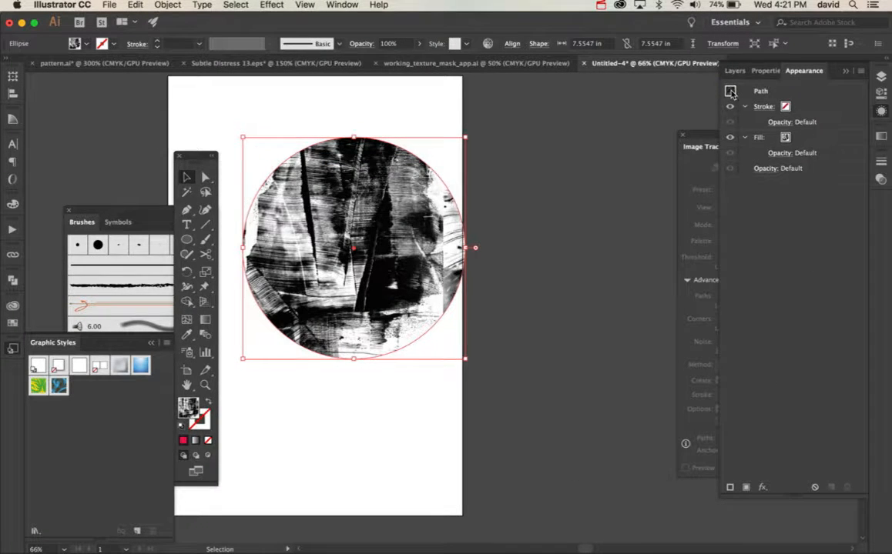
drag(732, 93, 77, 390)
click(324, 444)
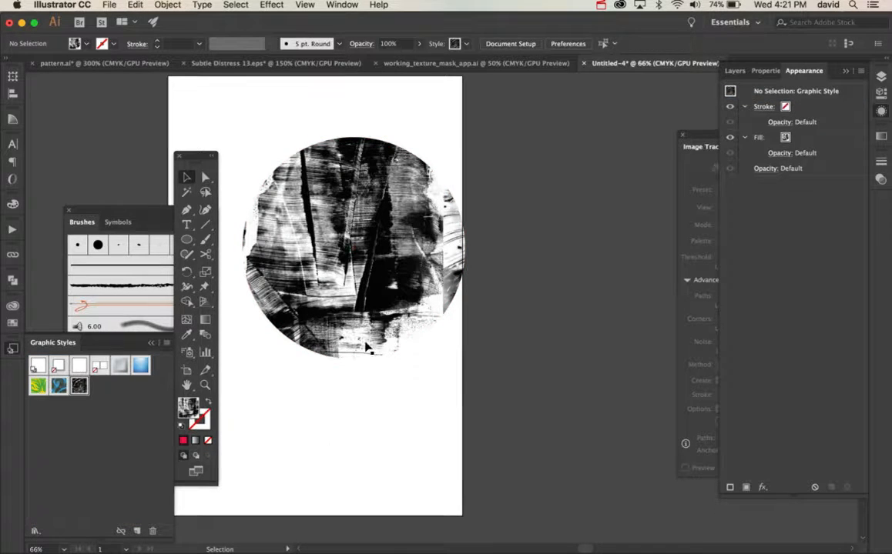
- Move the textured circle off the artboard to its right side and deselect it
click(363, 331)
drag(363, 332, 623, 305)
click(415, 292)
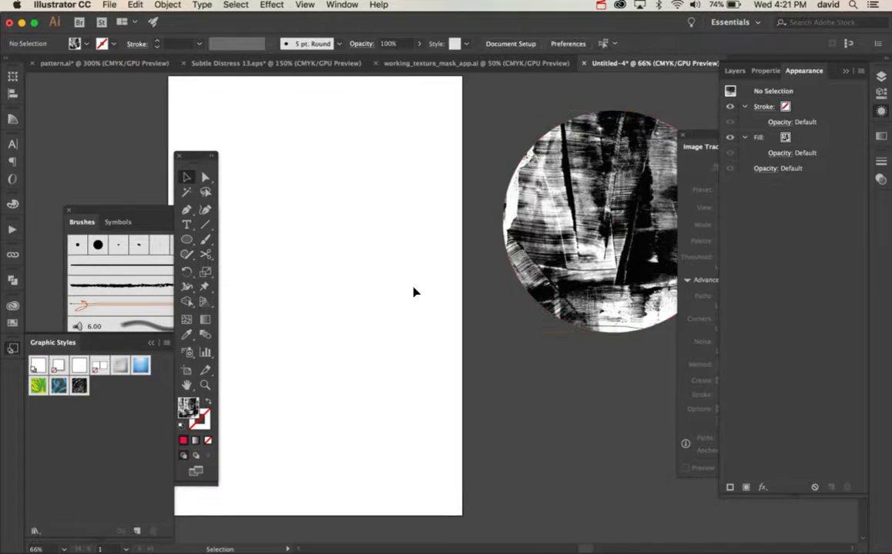
- Try out the new texture graphic style on a rectangle drawn on the artboard, and delete that rectangle
key(m)
drag(281, 203, 406, 365)
click(79, 385)
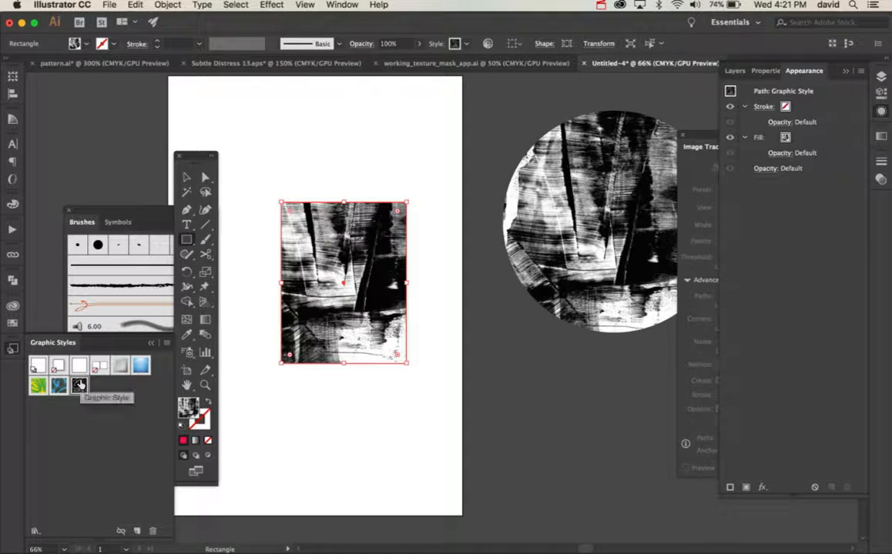
key(v)
click(370, 433)
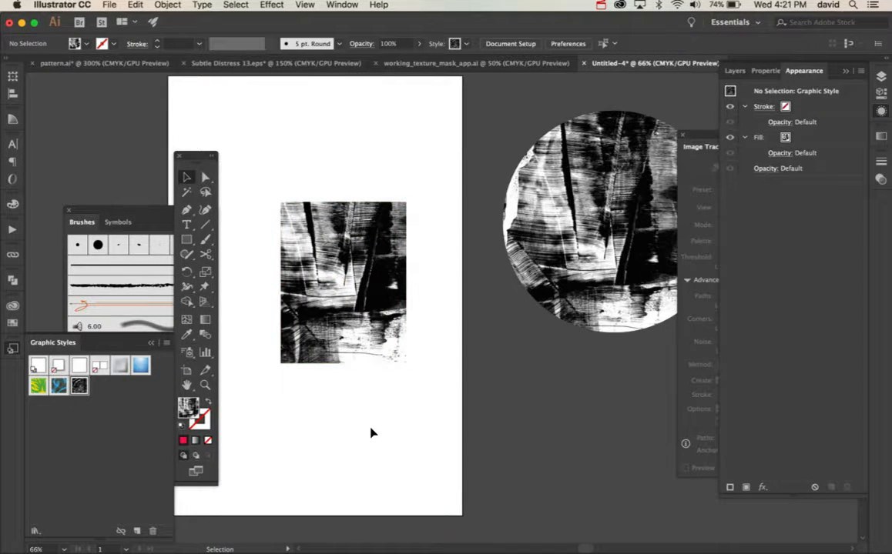
click(371, 345)
key(Delete)
- Add the point text "tet" and enlarge it to about 162 pt, positioned near the artboard's centre
key(t)
click(238, 334)
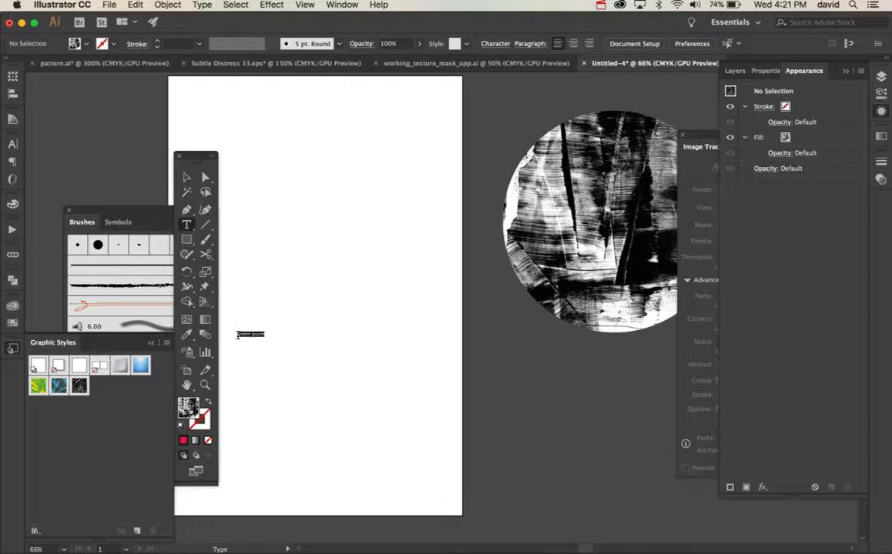
text(text)
super+click(289, 388)
key(v)
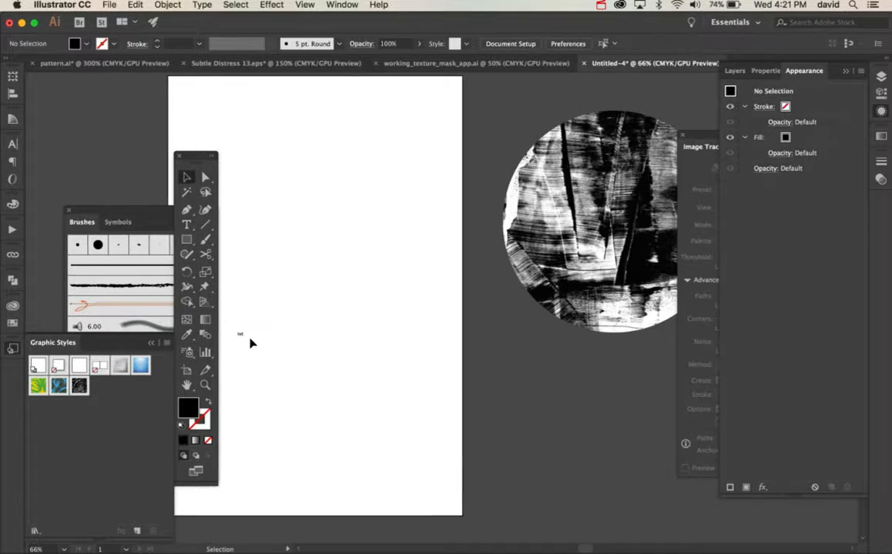
click(240, 337)
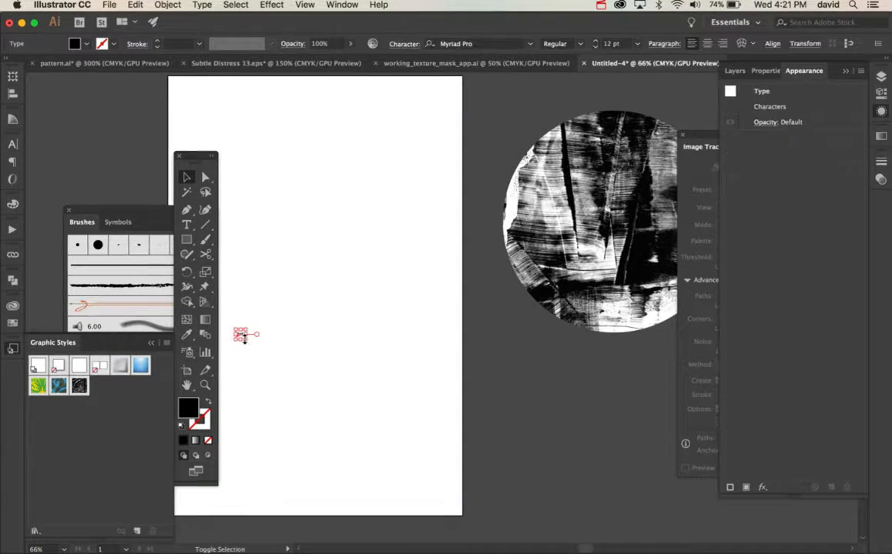
drag(241, 337, 414, 457)
drag(241, 397, 349, 327)
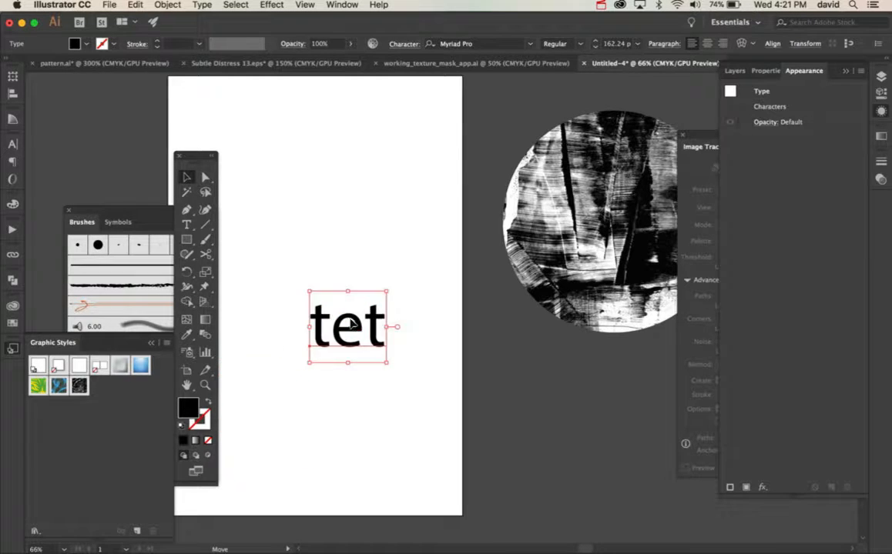
- Replace the wording of the enlarged text object with "TEXT"
double_click(343, 329)
key(super+a)
text(TEXT)
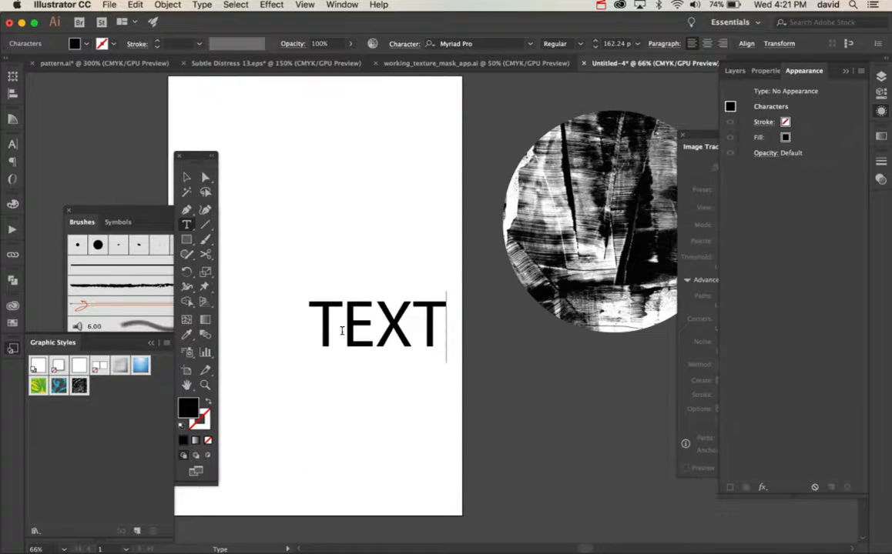
- Set the font of the TEXT object to DIN Bold and shift the text horizontally toward the artboard's centre
key(super+a)
click(491, 46)
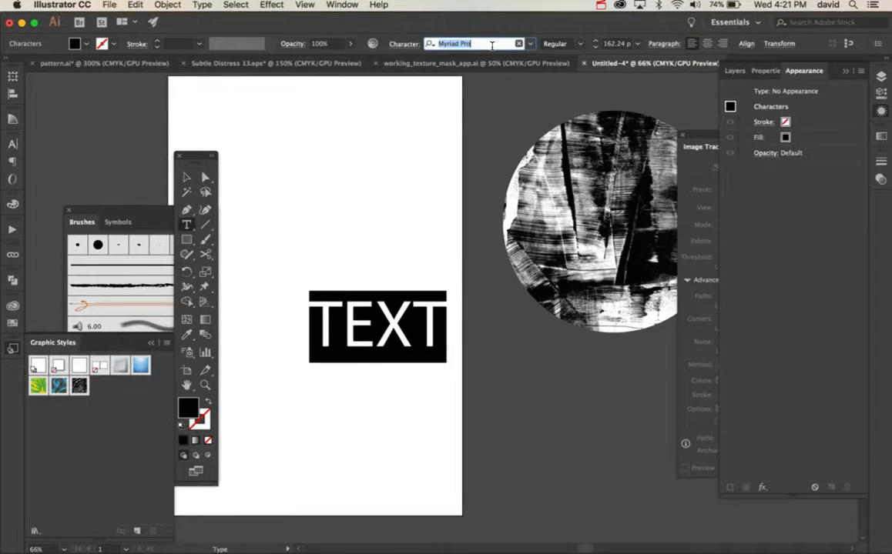
key(super+a)
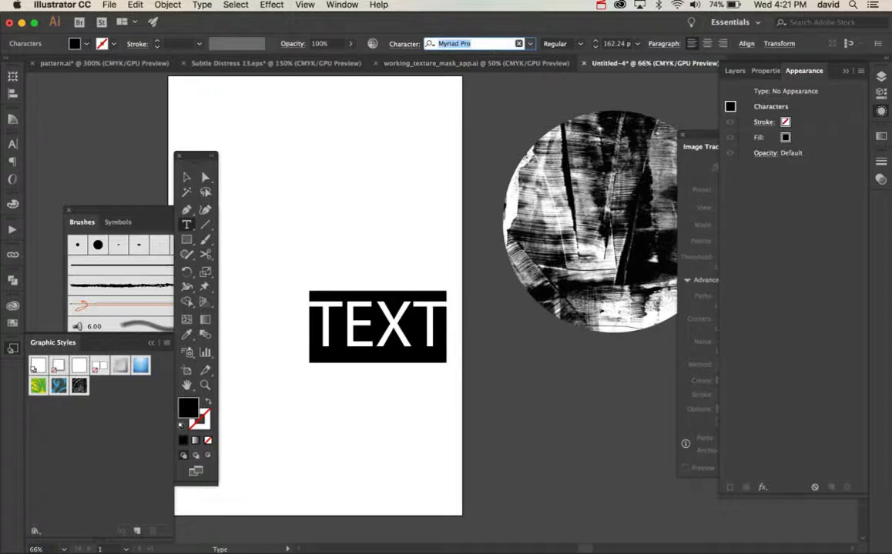
text(DIN)
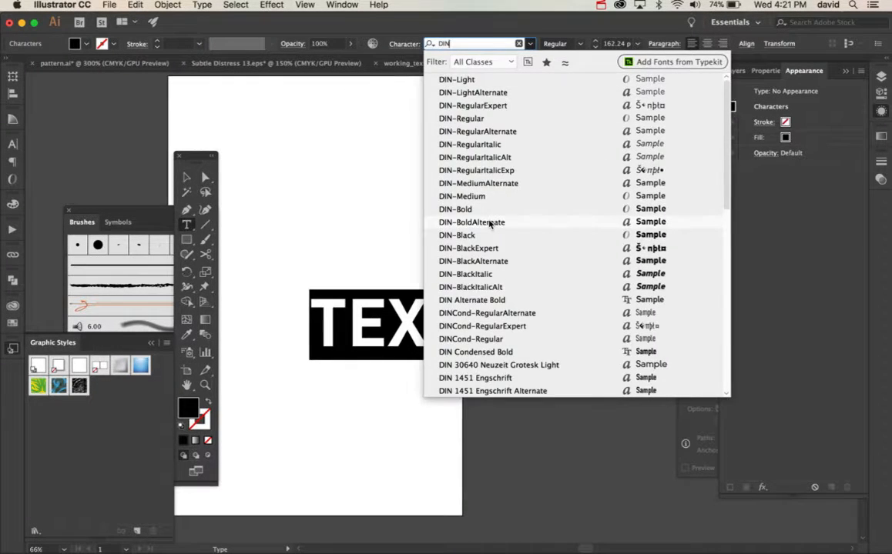
click(485, 216)
super+click(399, 395)
key(v)
drag(418, 347, 375, 348)
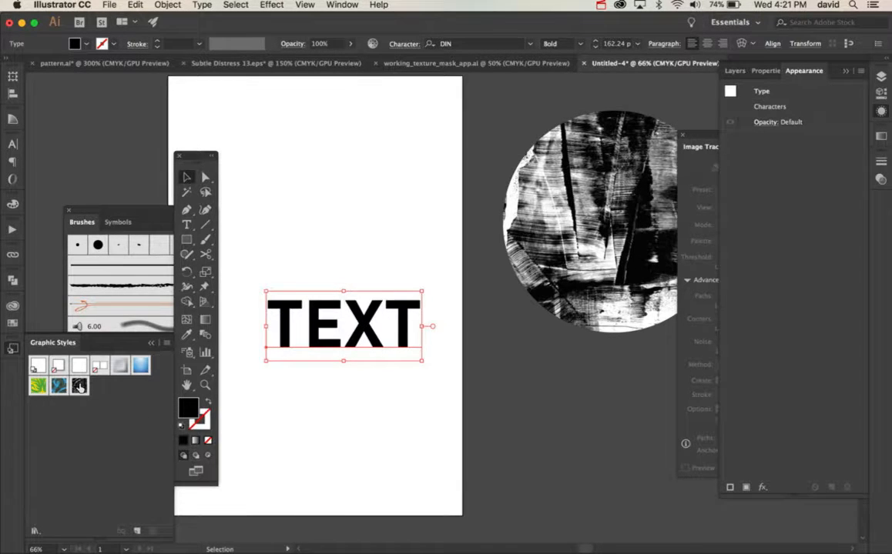
- Apply the black-and-white texture graphic style to the TEXT object and move it up near the artboard's upper edge
click(79, 385)
click(347, 394)
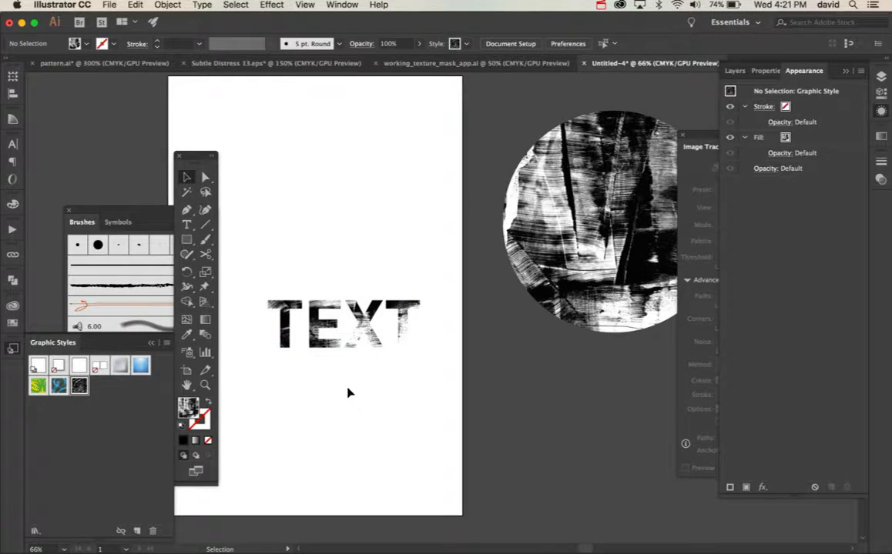
click(406, 316)
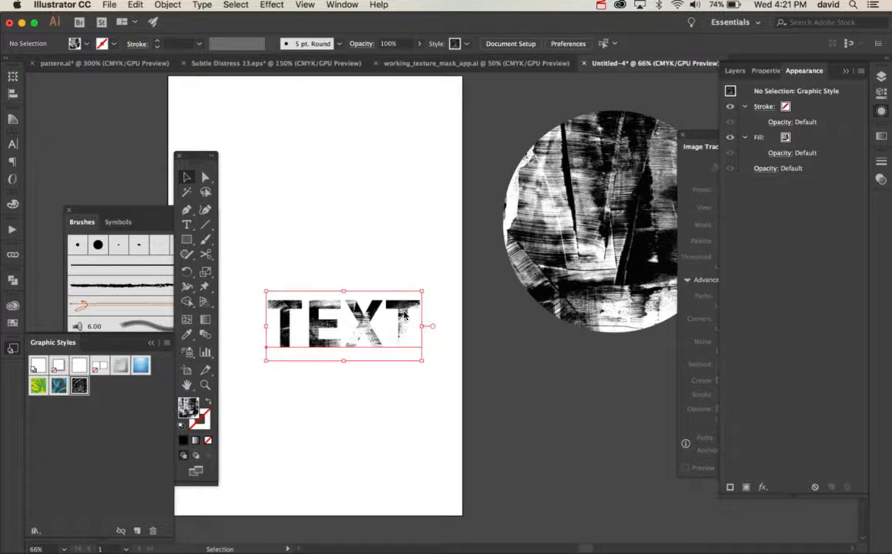
drag(405, 318, 399, 146)
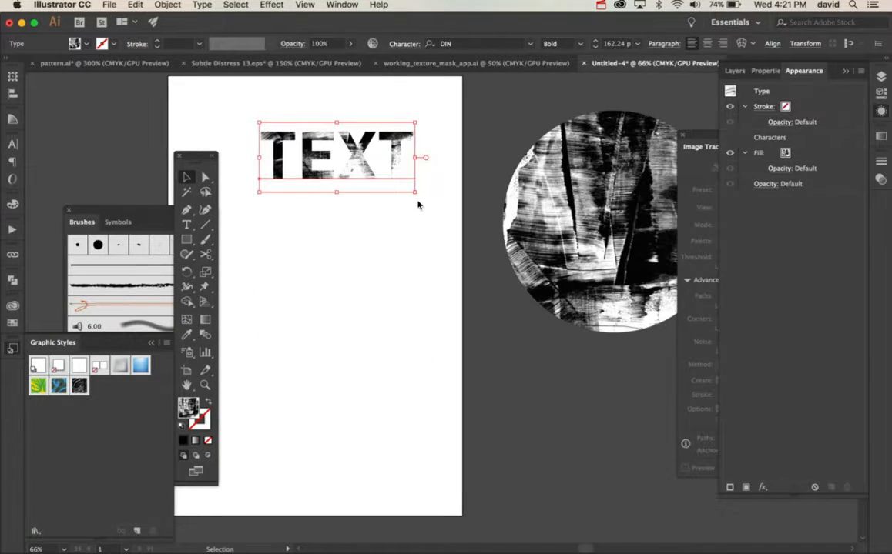
click(394, 309)
- Place the image GS_0008_Layer 4.jpg as a large square on the artboard below the TEXT object
click(109, 5)
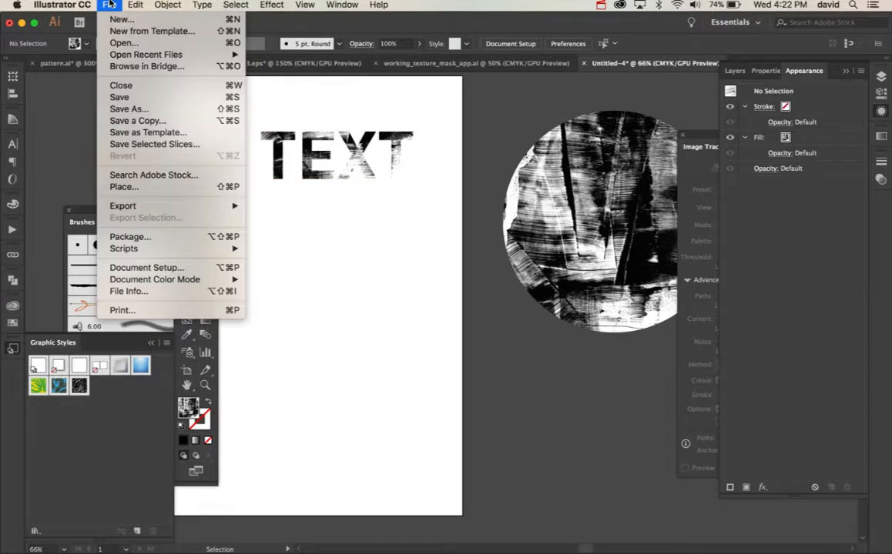
click(142, 188)
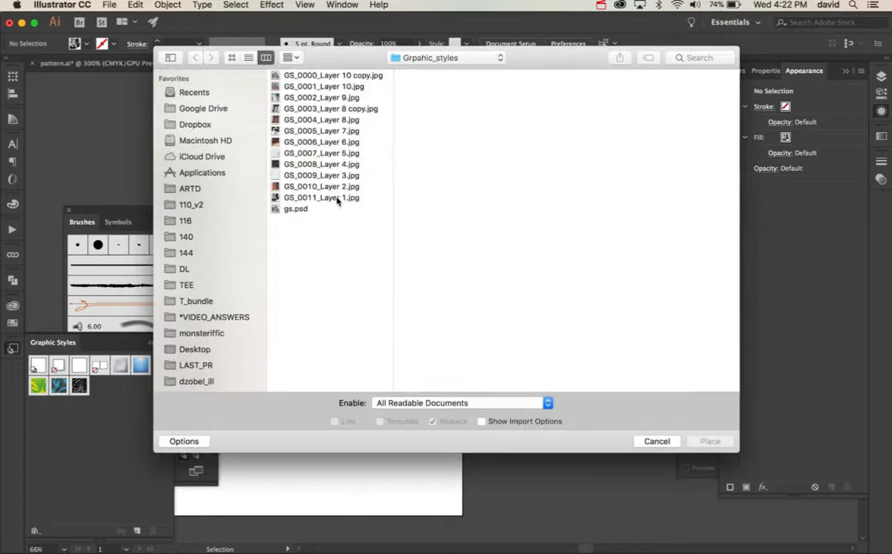
click(332, 164)
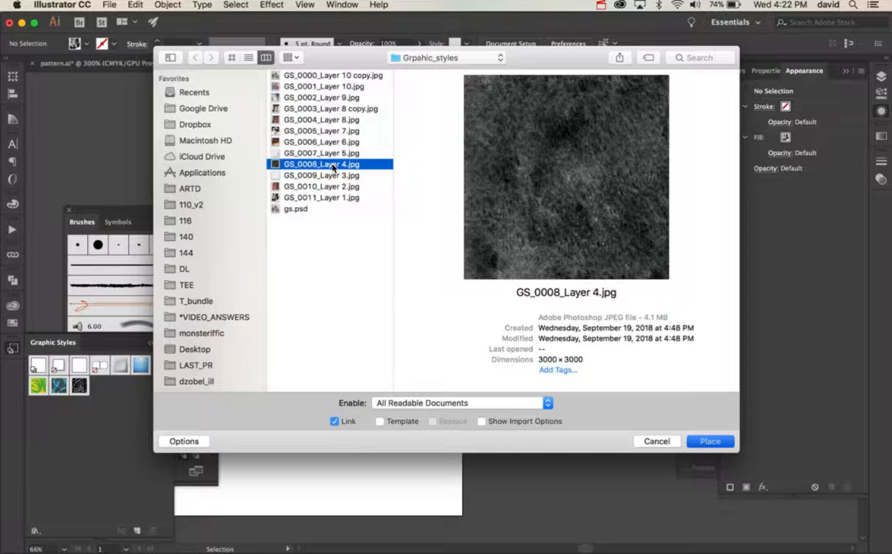
double_click(333, 165)
drag(273, 224, 476, 425)
drag(426, 387, 401, 384)
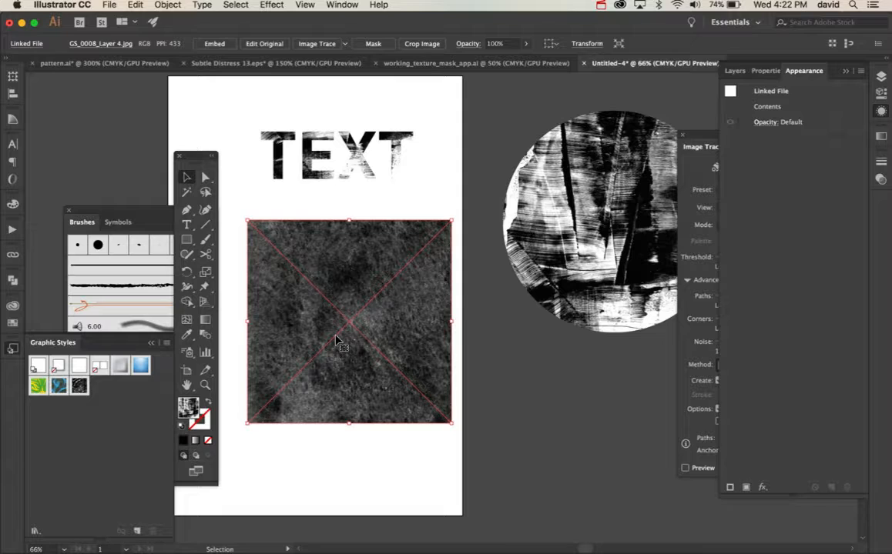
- Embed the placed grain image, add it to the swatches as a pattern, and delete the image from the artboard
click(13, 323)
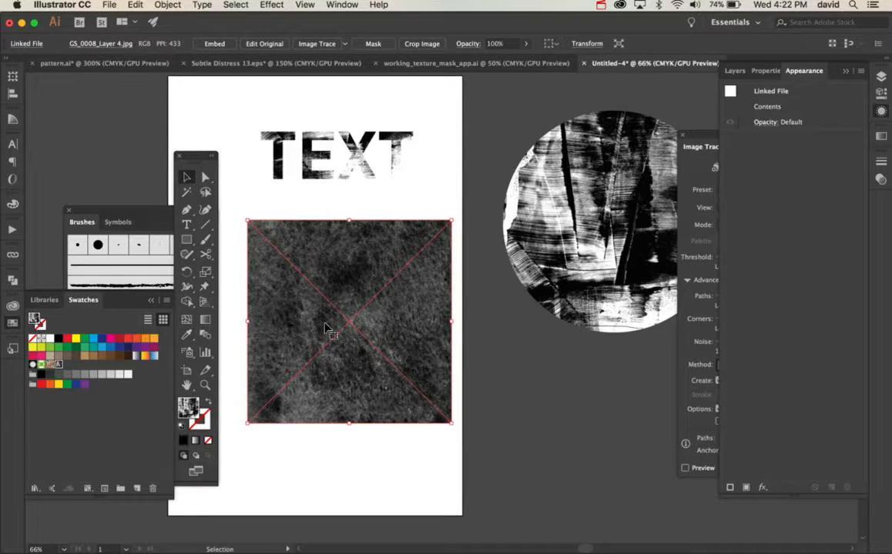
click(214, 43)
drag(320, 302, 68, 367)
click(304, 425)
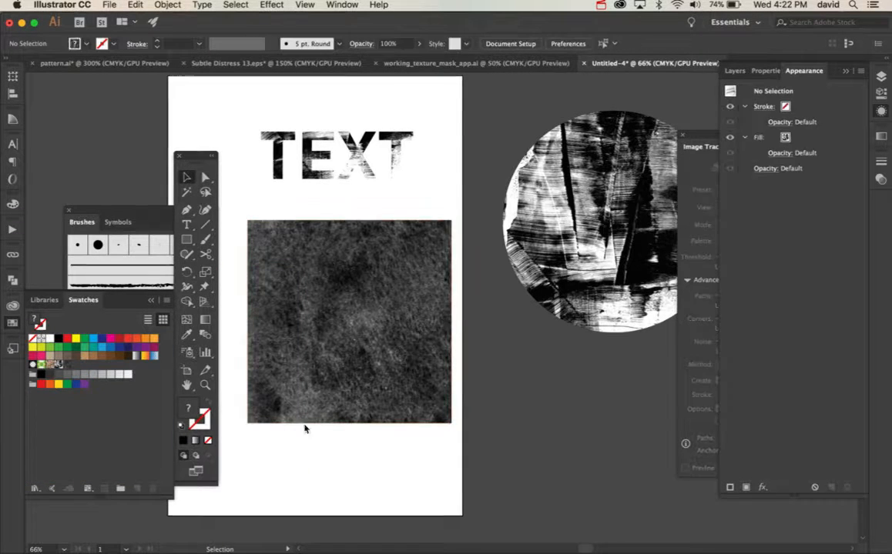
click(324, 393)
key(Delete)
- Draw a circle about 6.33 in wide below the text, fill it with the new grain pattern, and shift the pattern inside it
key(l)
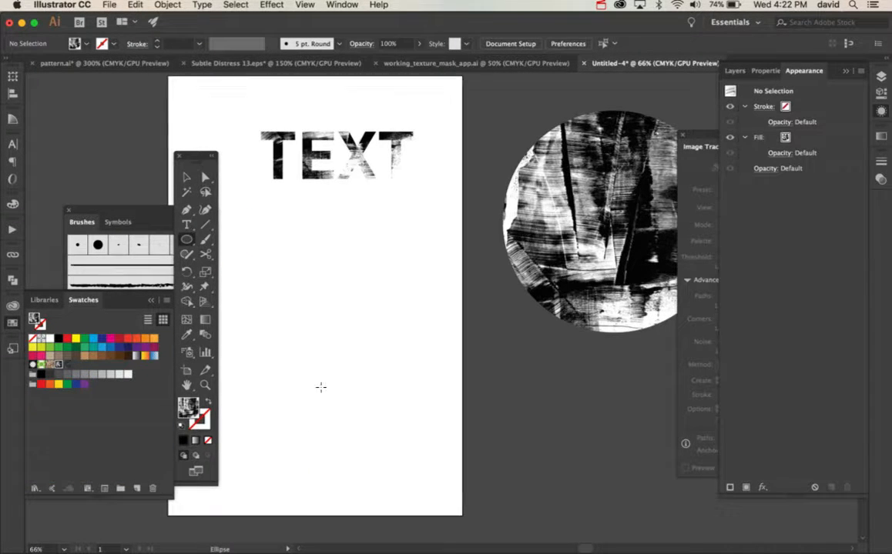
drag(273, 252, 460, 412)
key(v)
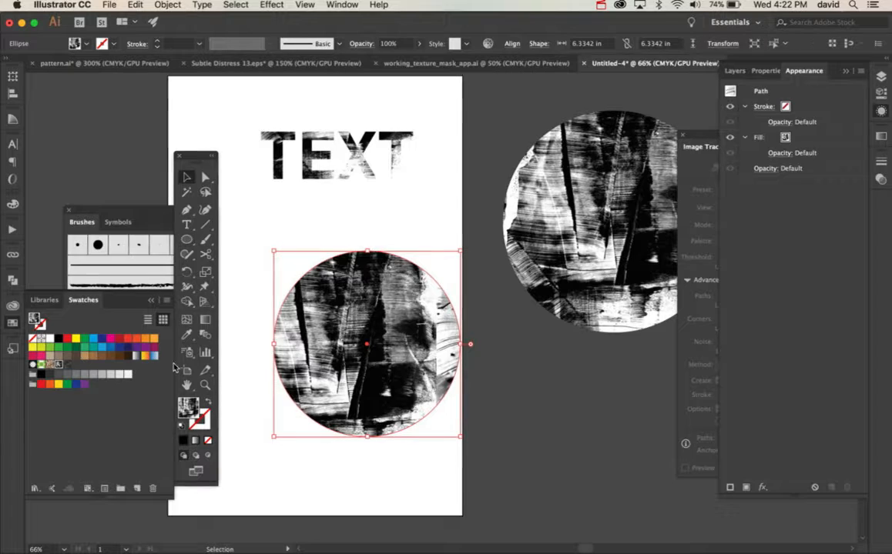
click(68, 368)
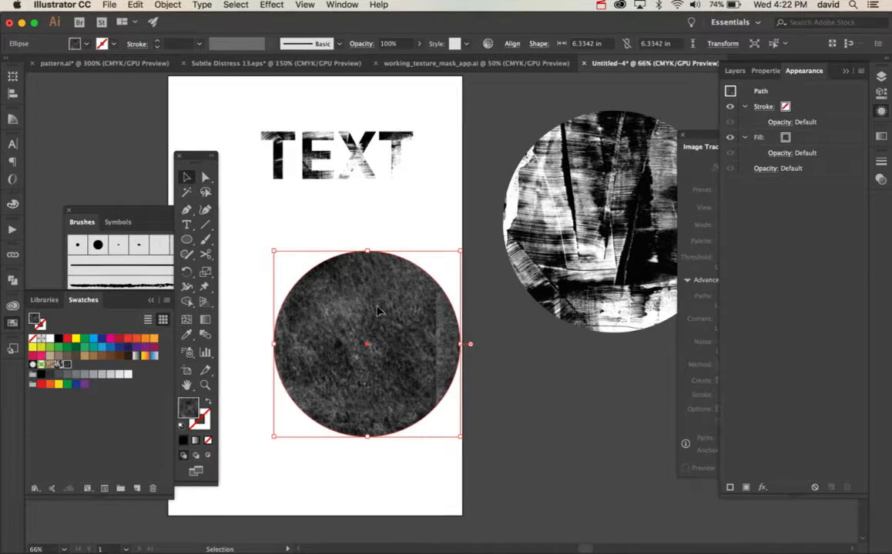
drag(372, 304, 395, 312)
click(426, 445)
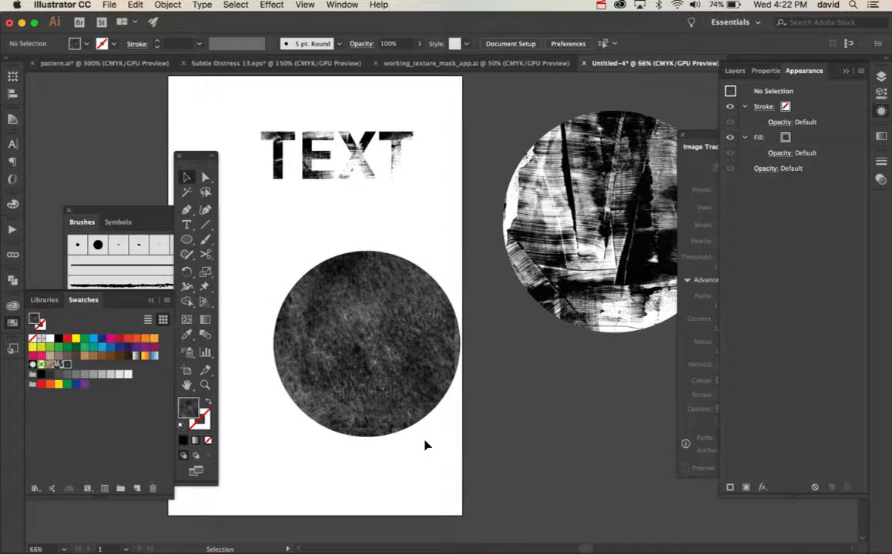
- Save the grain-filled circle's appearance as a new graphic style, and delete the circle
click(409, 343)
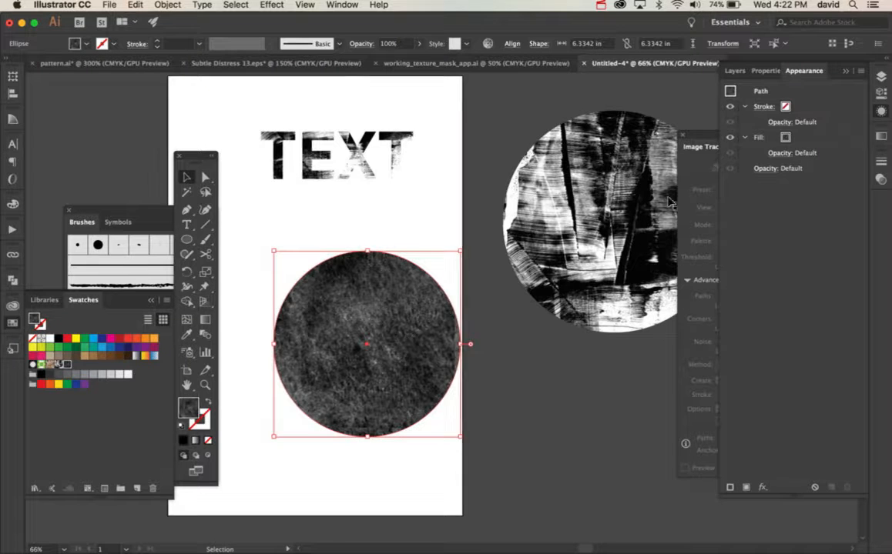
click(730, 93)
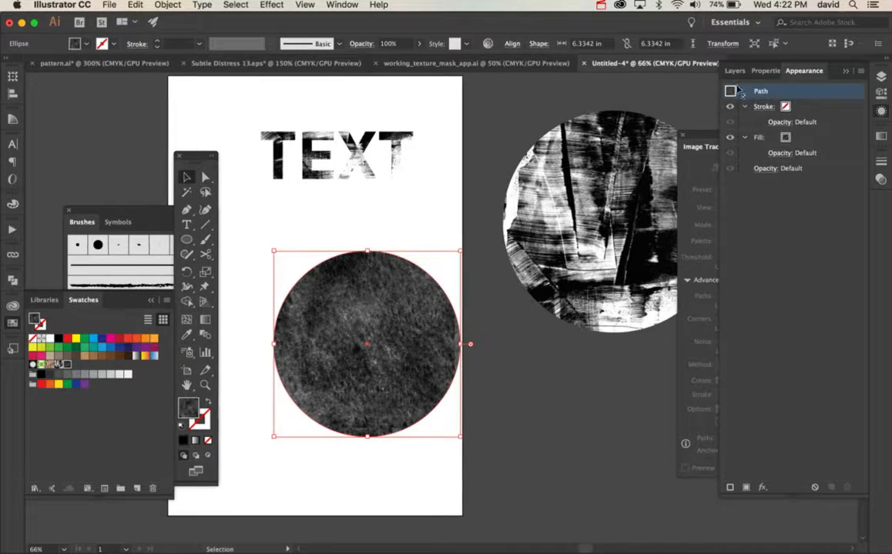
click(12, 348)
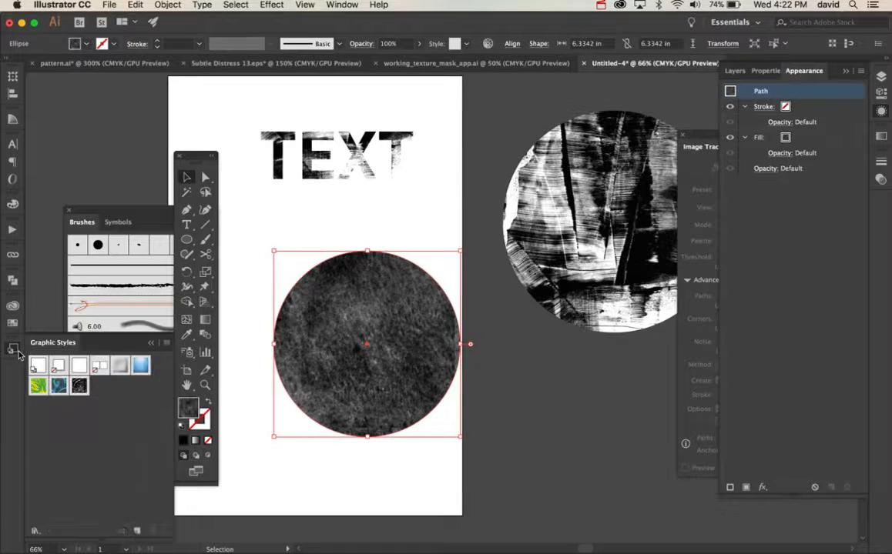
drag(411, 218, 99, 393)
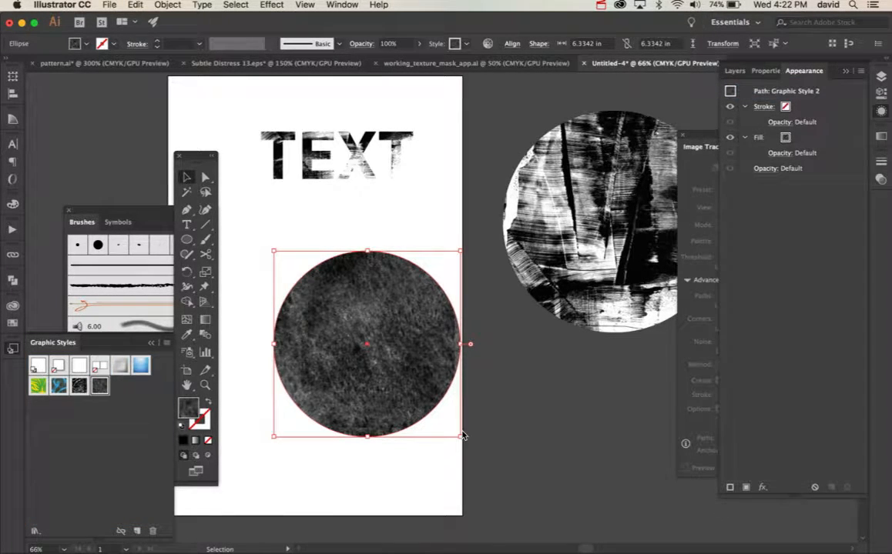
click(537, 433)
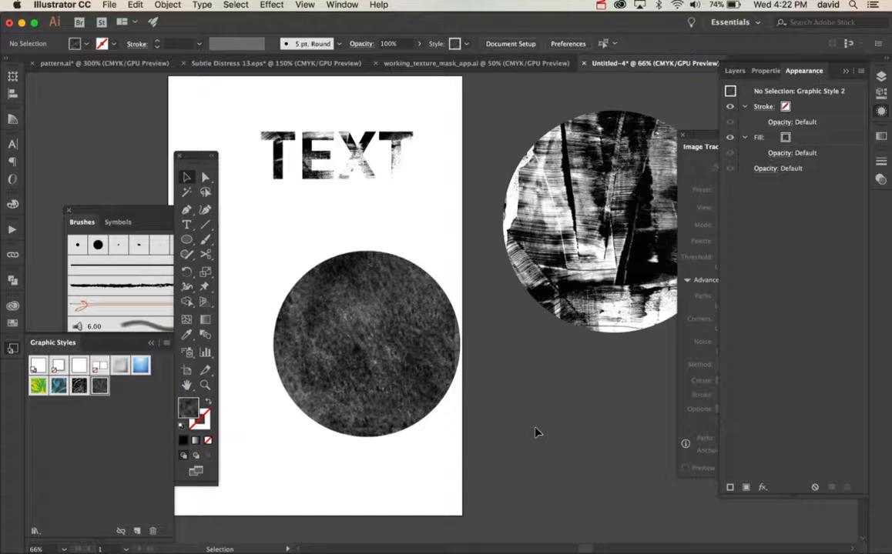
click(420, 369)
key(Delete)
- Duplicate the TEXT object lower on the artboard and apply the new grain graphic style to the copy
drag(305, 140, 327, 346)
click(99, 385)
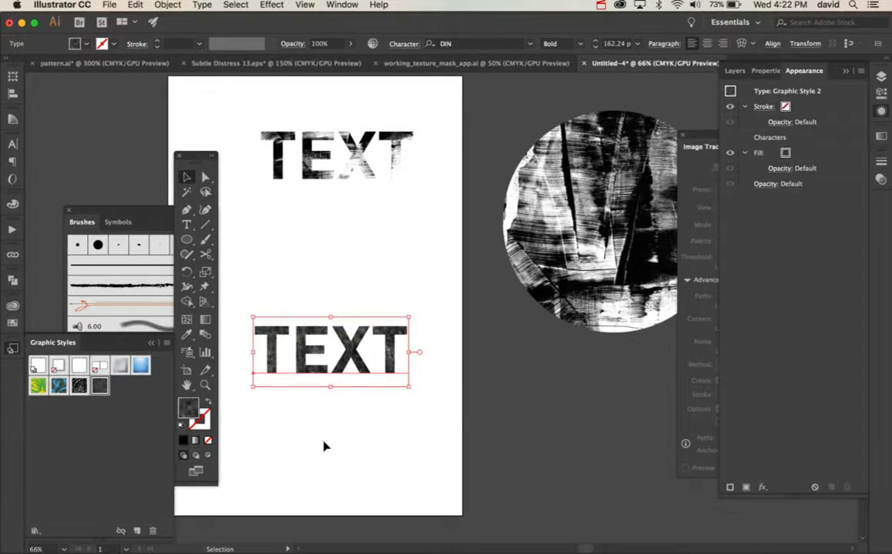
click(324, 445)
- Select the lower TEXT object with the grain texture for a close-up view at 150%
key(super+equal)
key(super+equal)
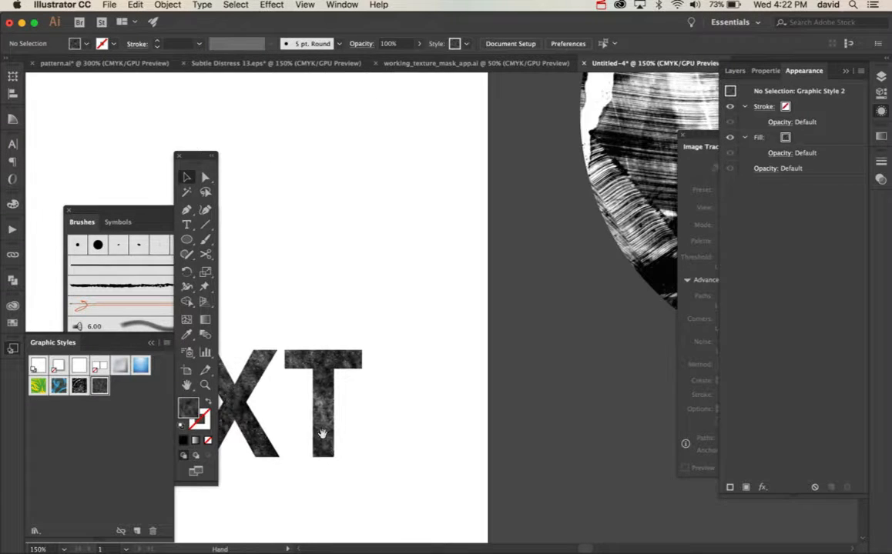
drag(324, 433, 544, 310)
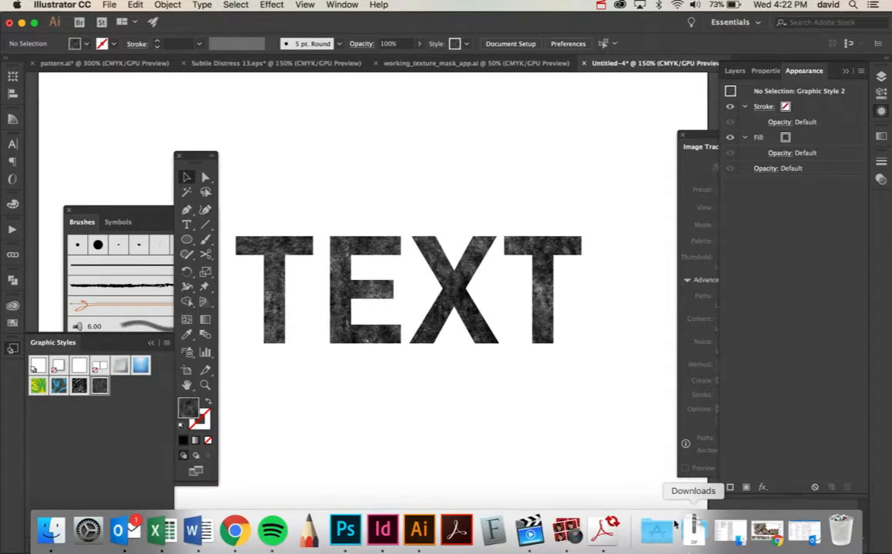
click(465, 287)
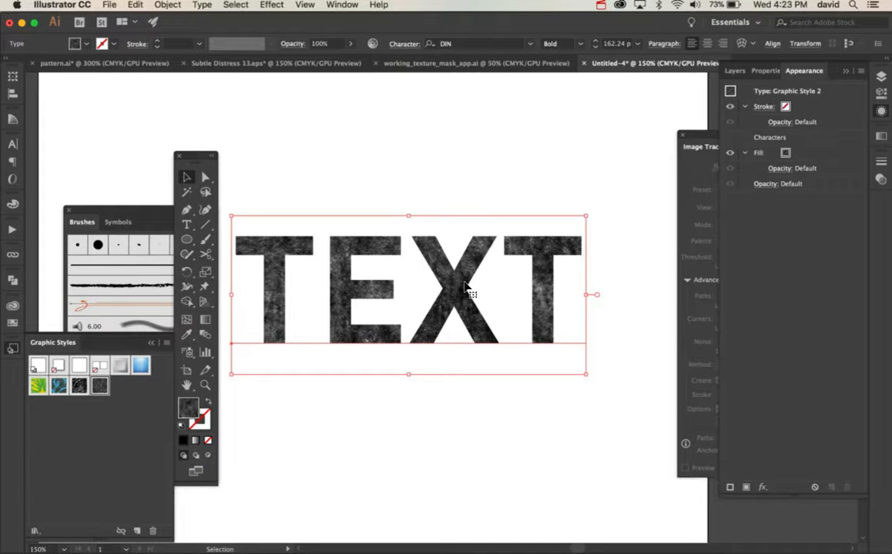